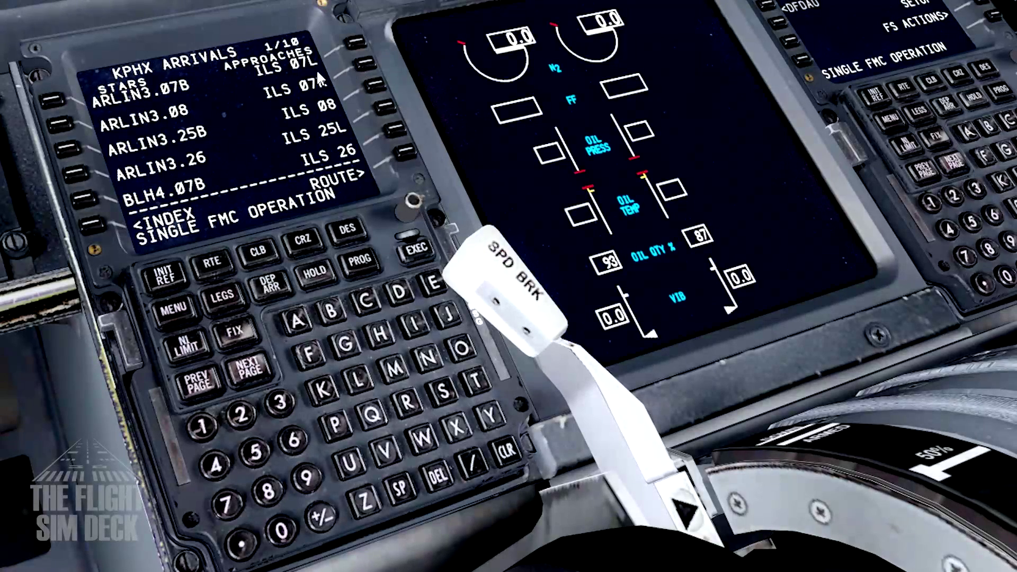
# Step: Page the FMC's KPHX arrivals list forward from page 1/10 to page 4/10
pyautogui.click(246, 376)
pyautogui.click(247, 377)
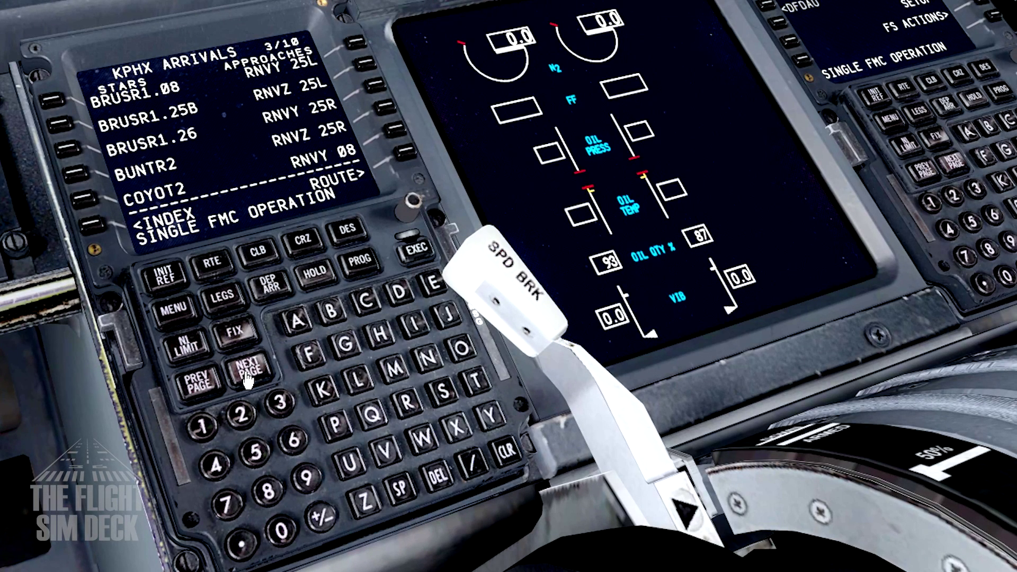
pyautogui.click(247, 377)
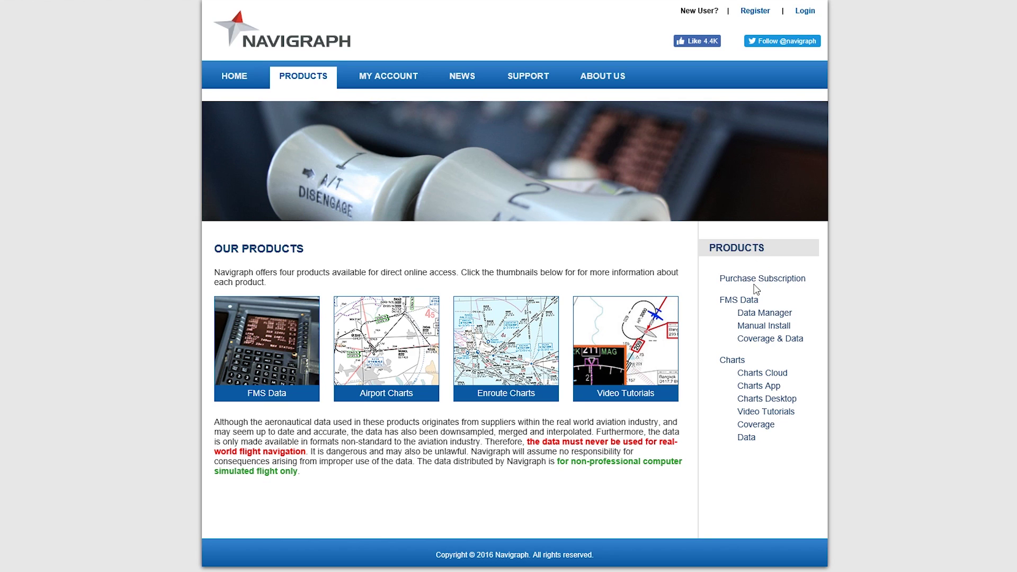
# Step: Confirm United States as location and review EUR subscription prices, e.g. FMS Data 30 days EUR 6.50
pyautogui.click(746, 279)
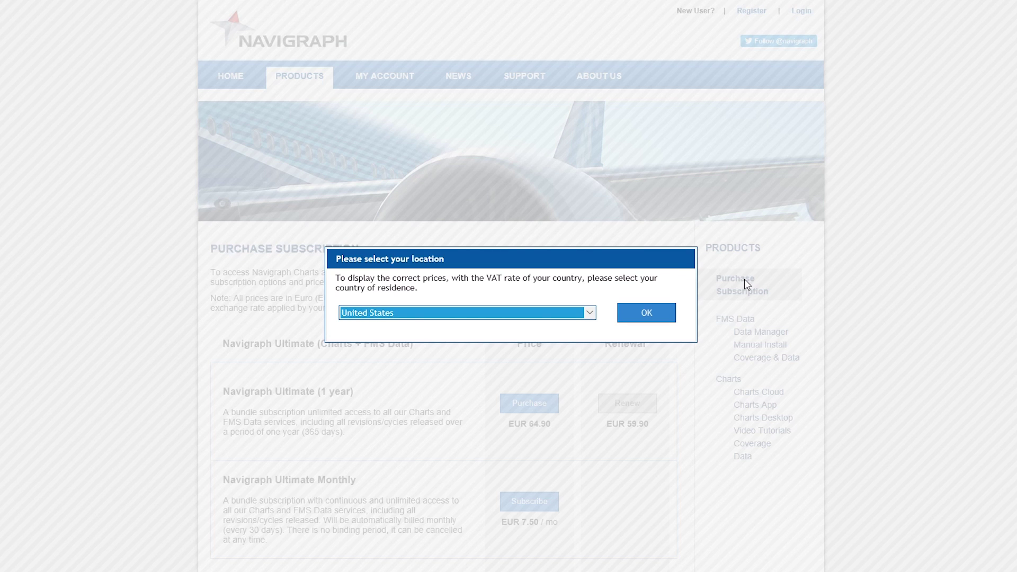
pyautogui.click(642, 319)
pyautogui.scroll(-9, 582, 318)
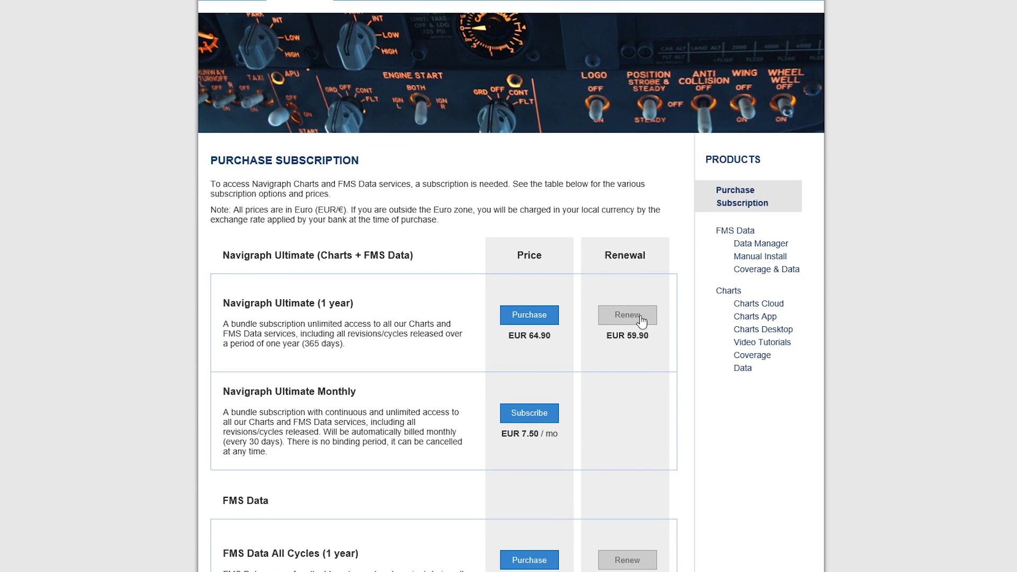
pyautogui.scroll(-1, 439, 270)
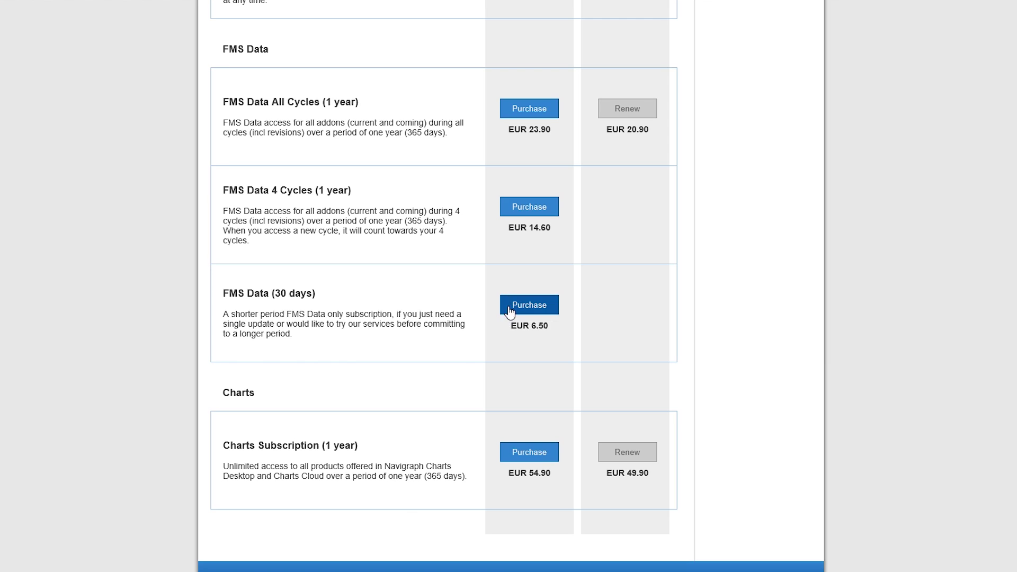
pyautogui.scroll(1, 495, 315)
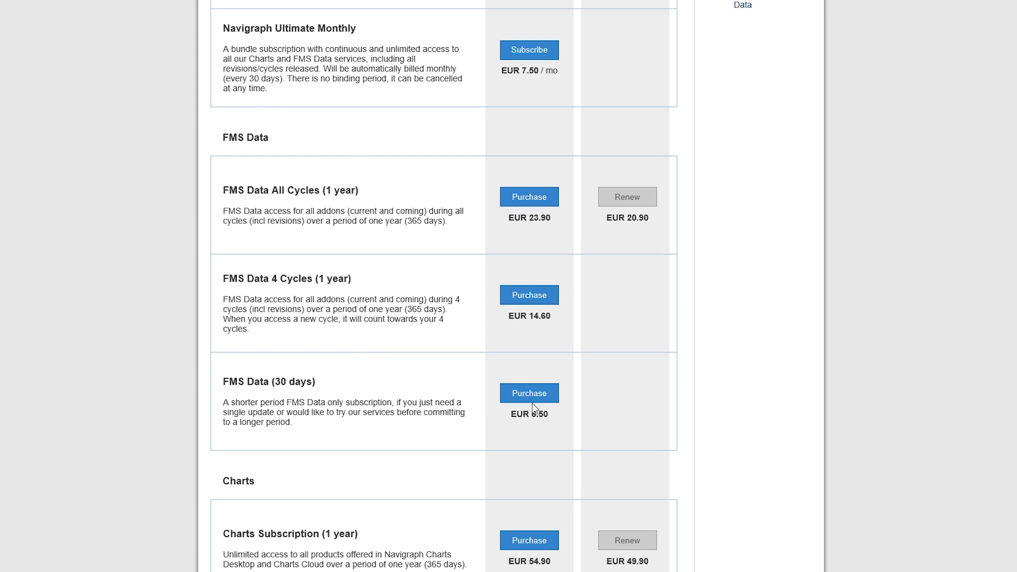
# Step: Open the FMS Data Manual Install page and browse the AIRAC 1610 addon downloads
pyautogui.scroll(8, 415, 326)
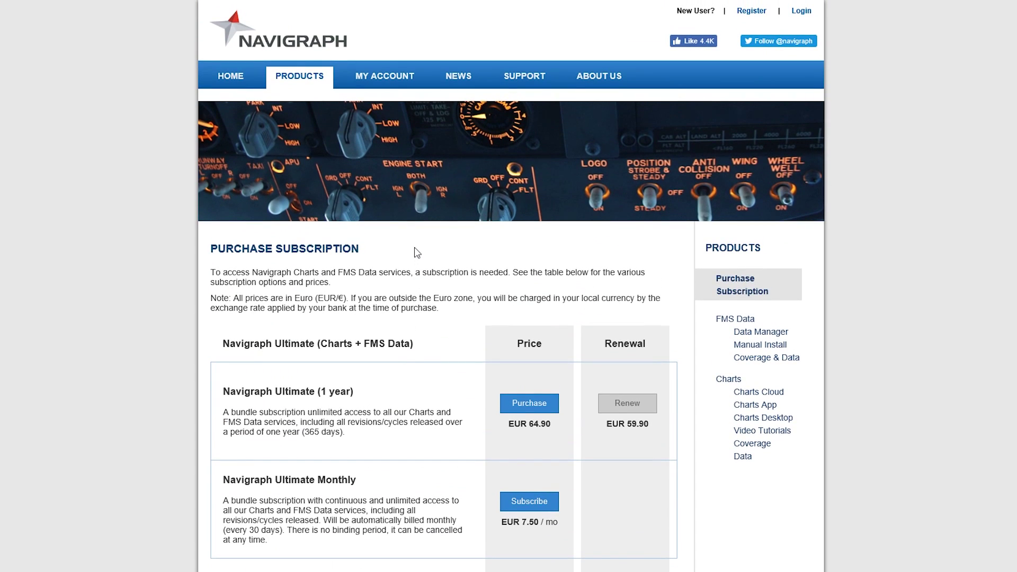
pyautogui.click(763, 347)
pyautogui.scroll(-5, 594, 341)
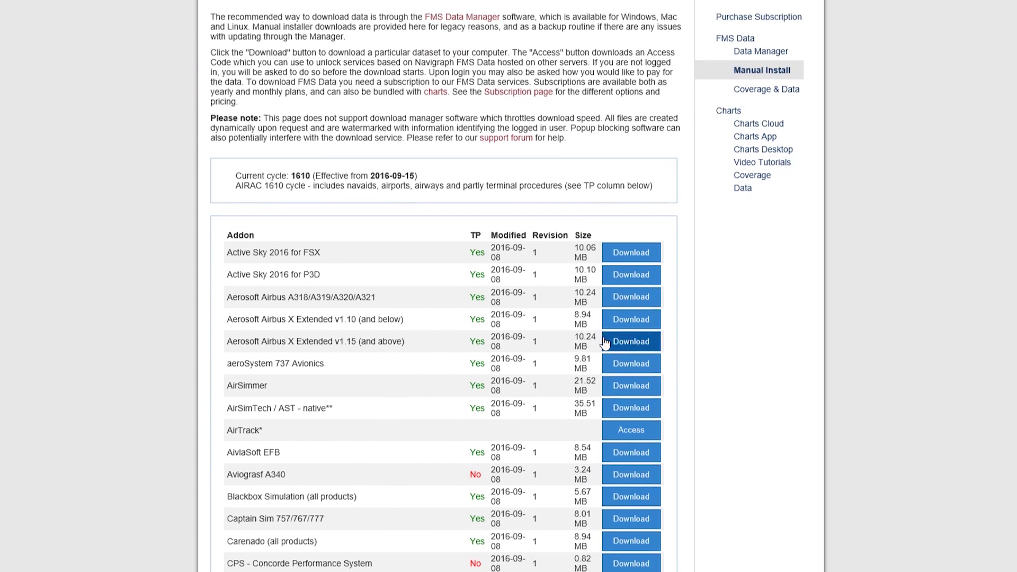
pyautogui.scroll(-2, 445, 254)
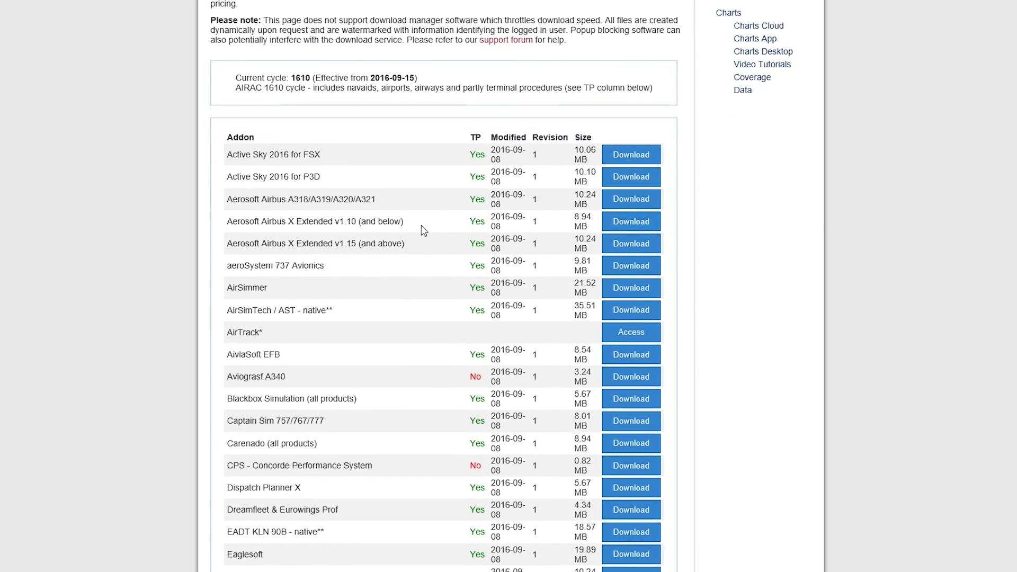
pyautogui.scroll(-12, 423, 229)
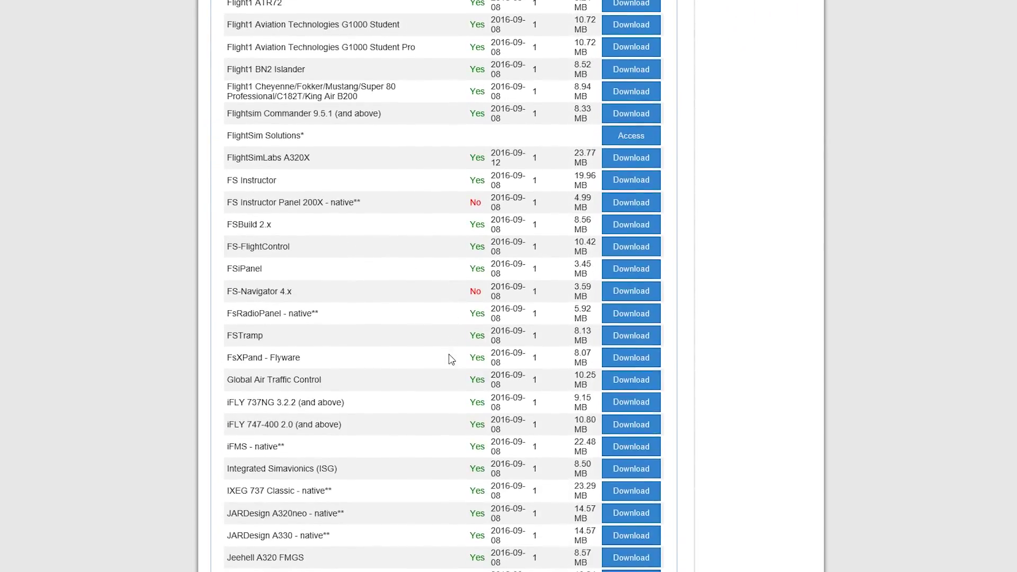
pyautogui.scroll(13, 449, 359)
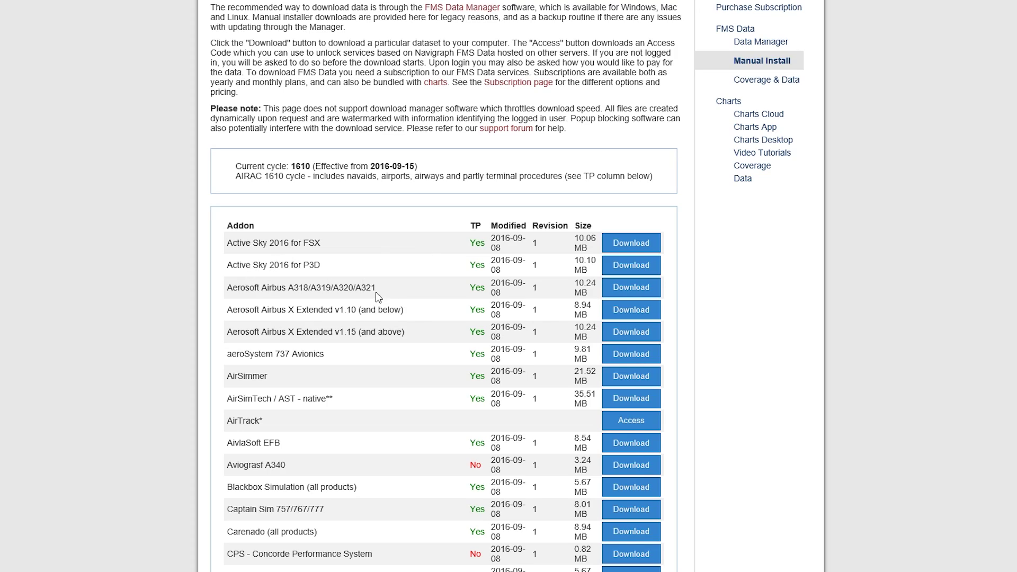
pyautogui.scroll(-7, 371, 298)
pyautogui.scroll(-13, 364, 298)
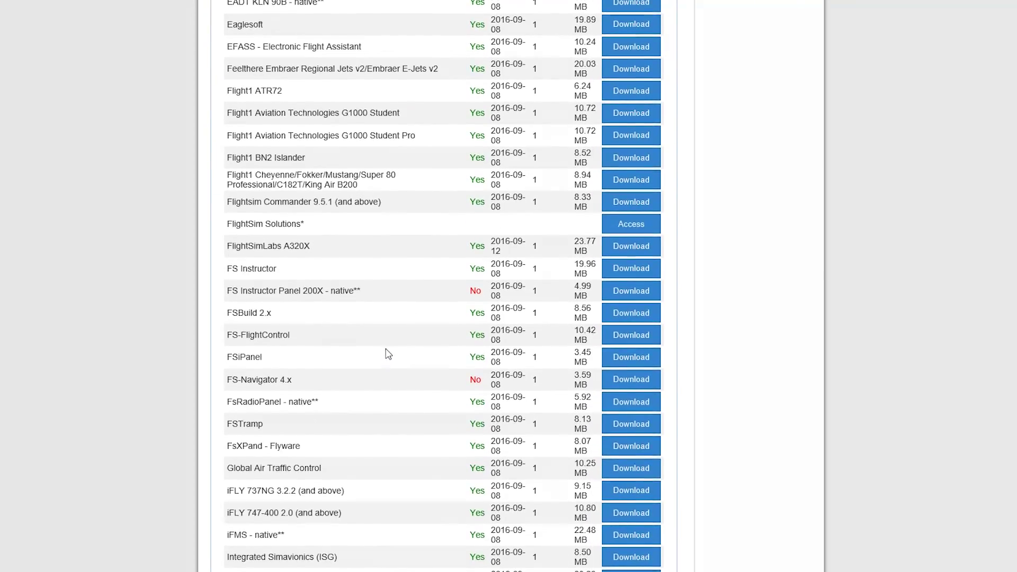
pyautogui.scroll(-12, 390, 357)
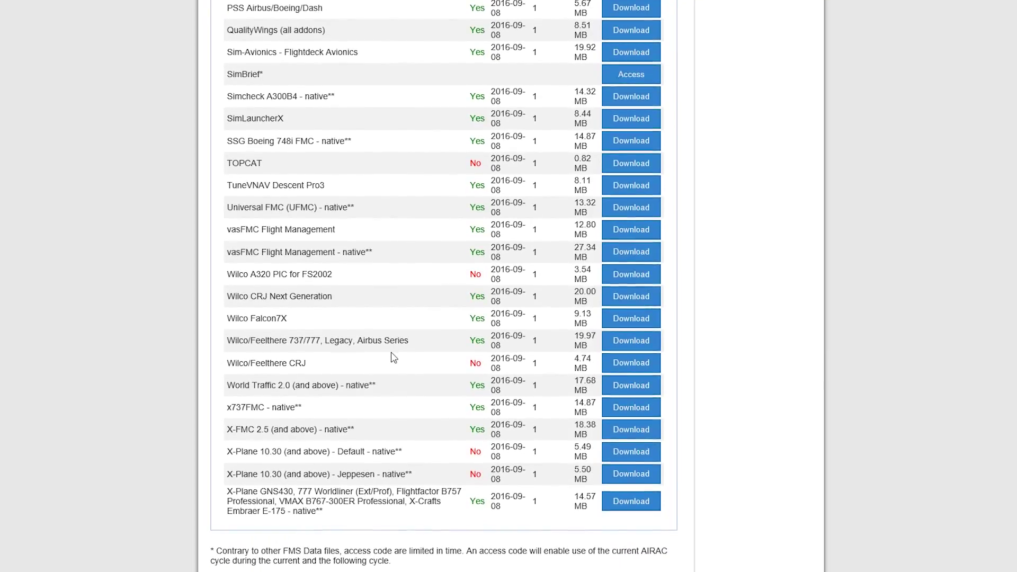
pyautogui.scroll(20, 390, 356)
pyautogui.scroll(8, 391, 355)
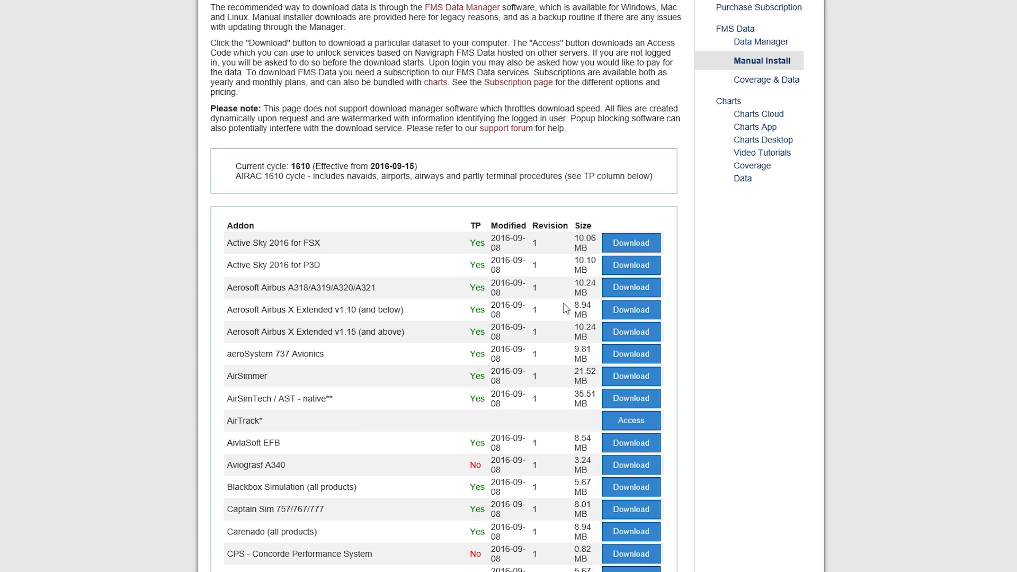
# Step: Open pmdg_1610.zip in Windows Explorer and run pmdg_1610.exe, approving the permission prompt
pyautogui.hotkey('alt', 'Tab')
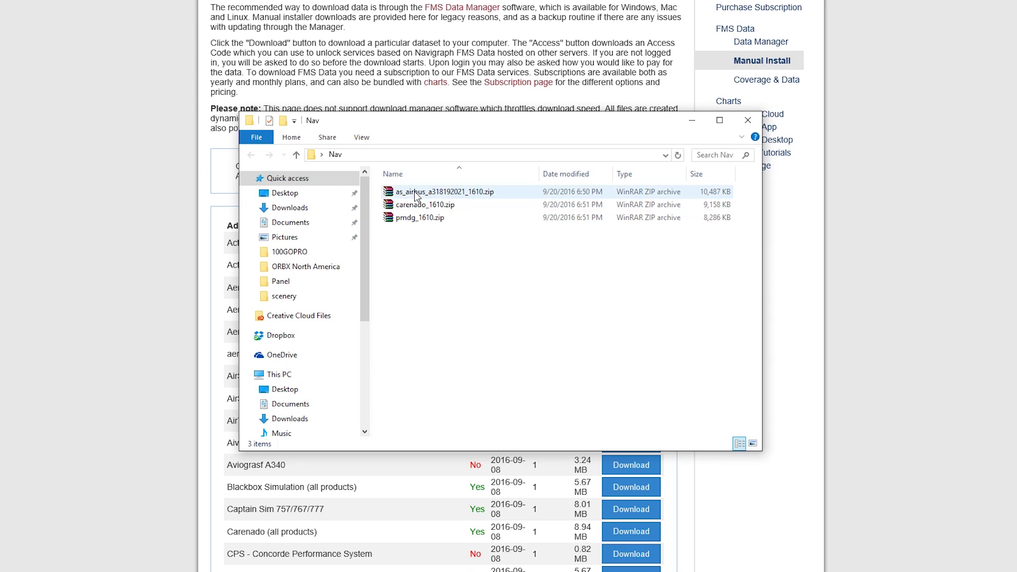
pyautogui.rightClick(415, 221)
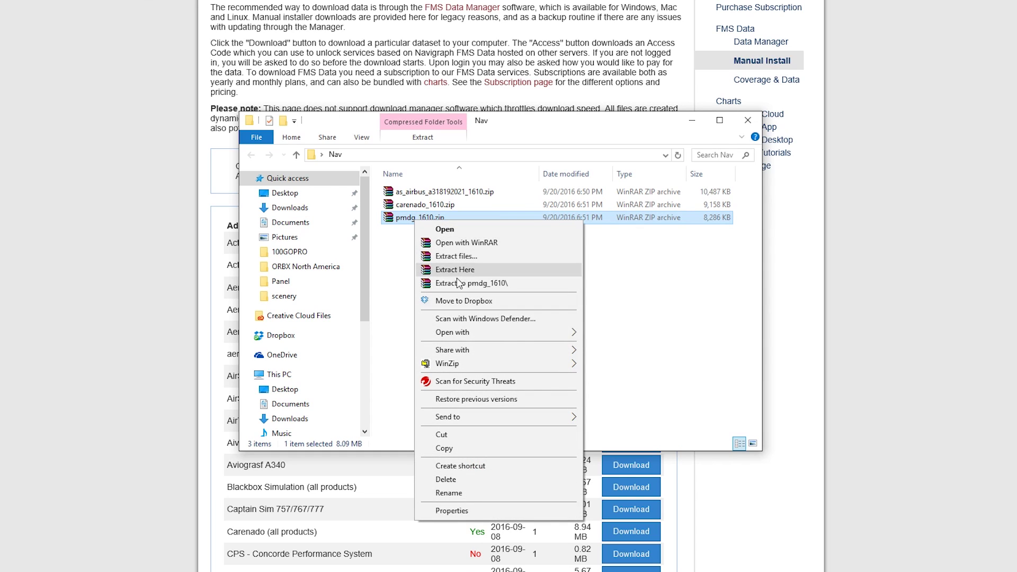
pyautogui.moveTo(458, 334)
pyautogui.click(617, 333)
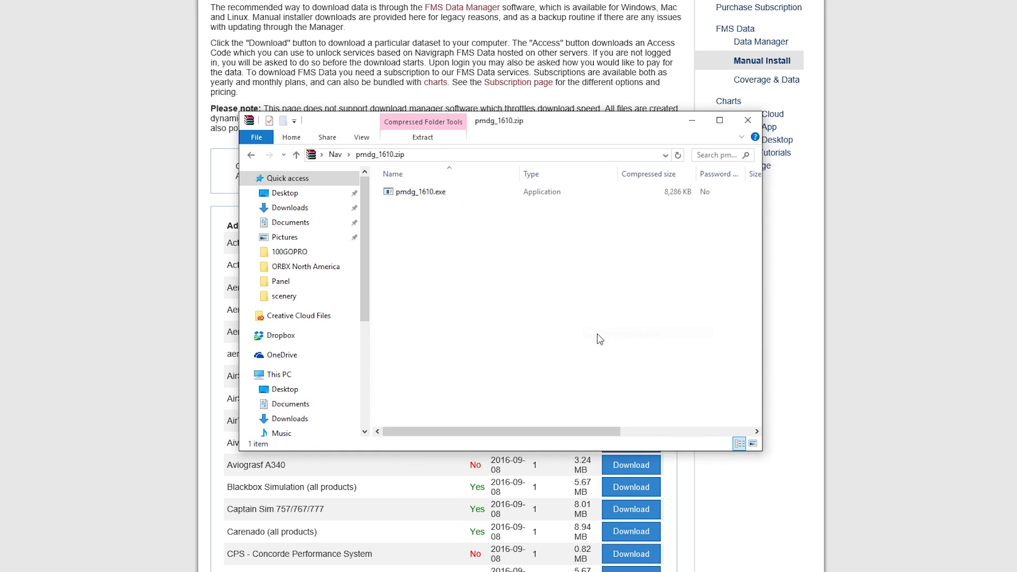
pyautogui.doubleClick(422, 194)
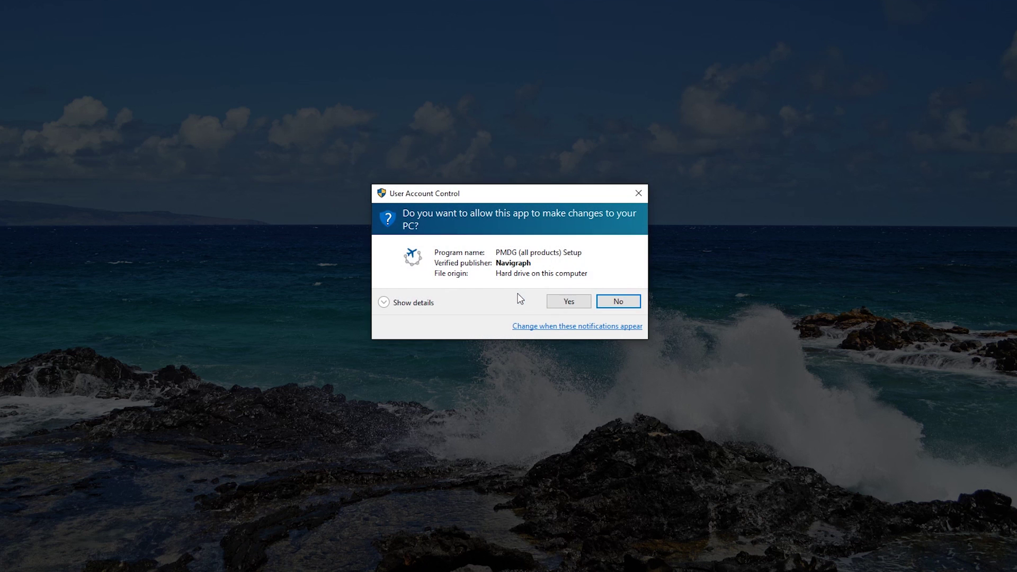
pyautogui.click(567, 301)
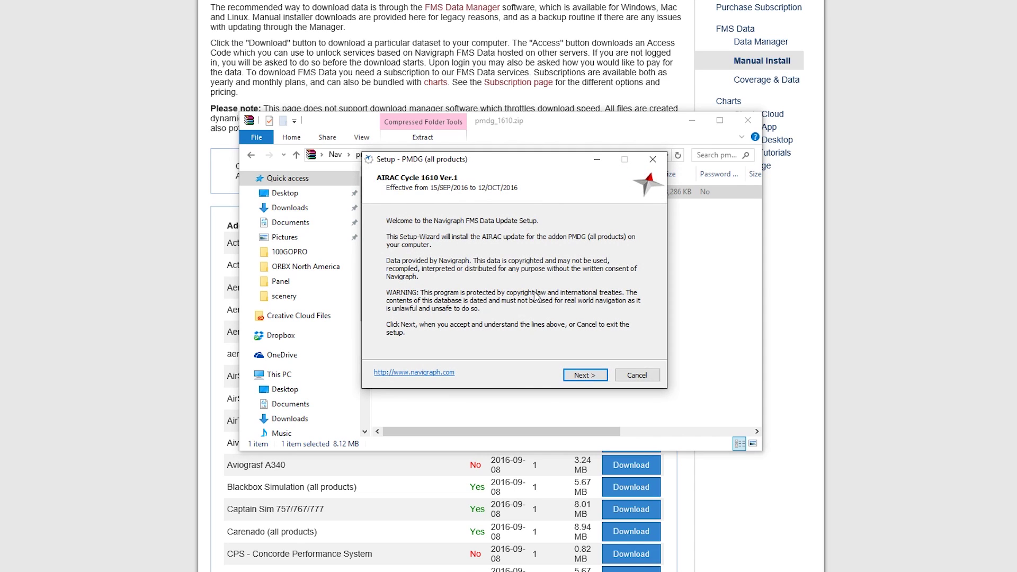
# Step: Install for Lockheed Martin P3D v3 with backup kept, accepting the Prepar3D v3 folder
pyautogui.click(580, 377)
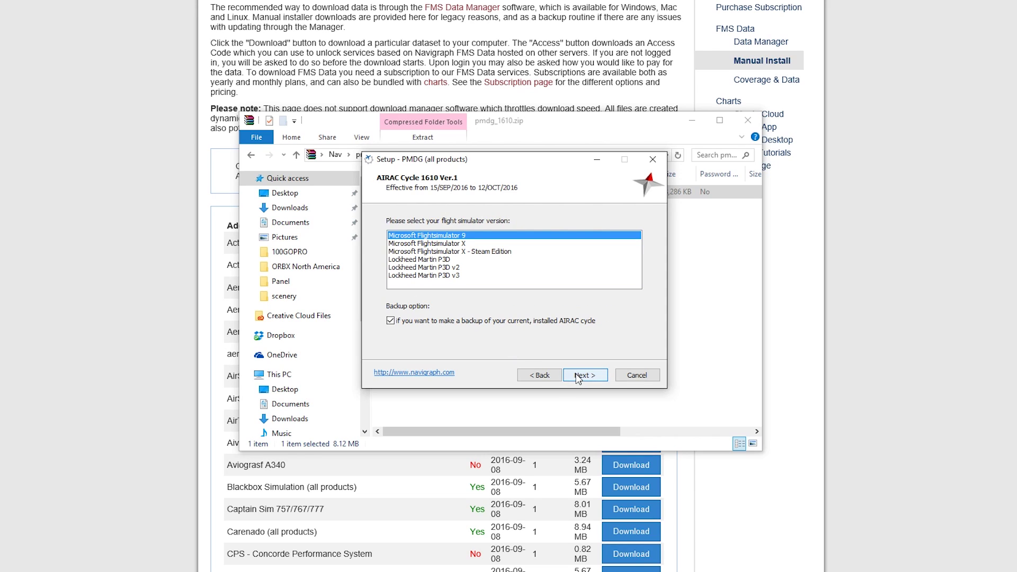
pyautogui.click(445, 276)
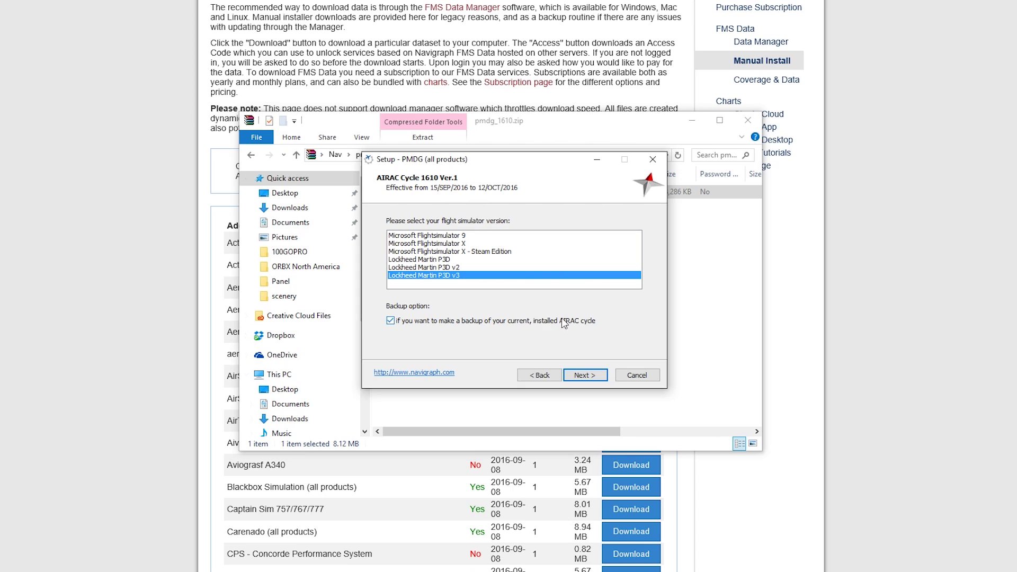
pyautogui.click(586, 375)
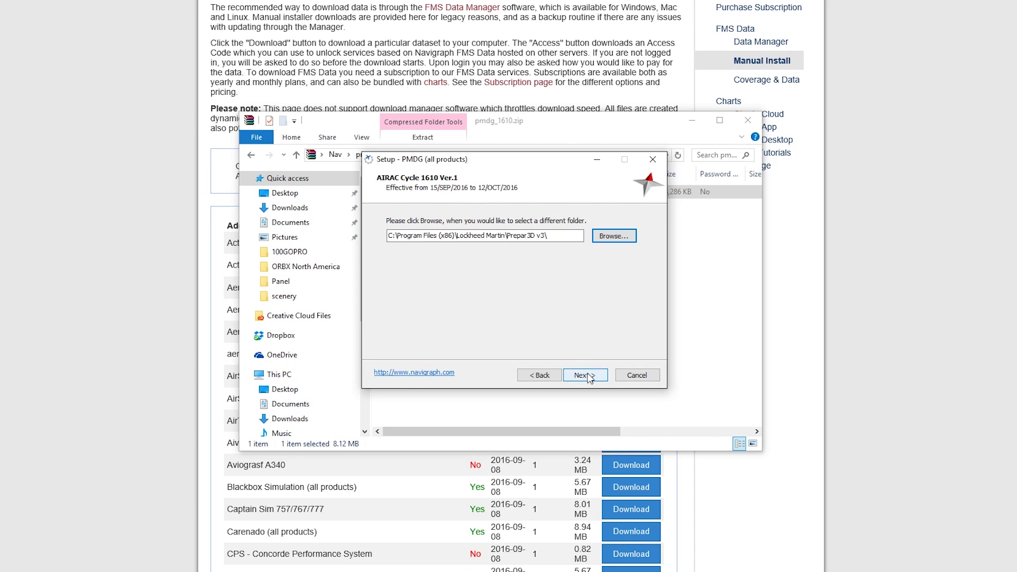
pyautogui.click(589, 375)
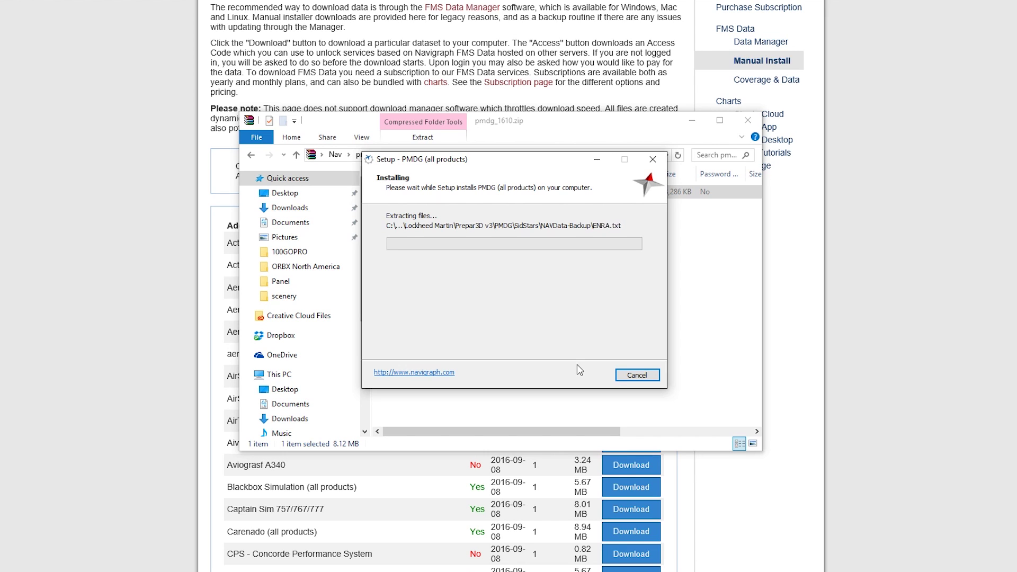
# Step: Browse the manual install addon table and nudge the installer aside while AIRAC 1610 installs
pyautogui.click(442, 53)
pyautogui.scroll(-3, 498, 164)
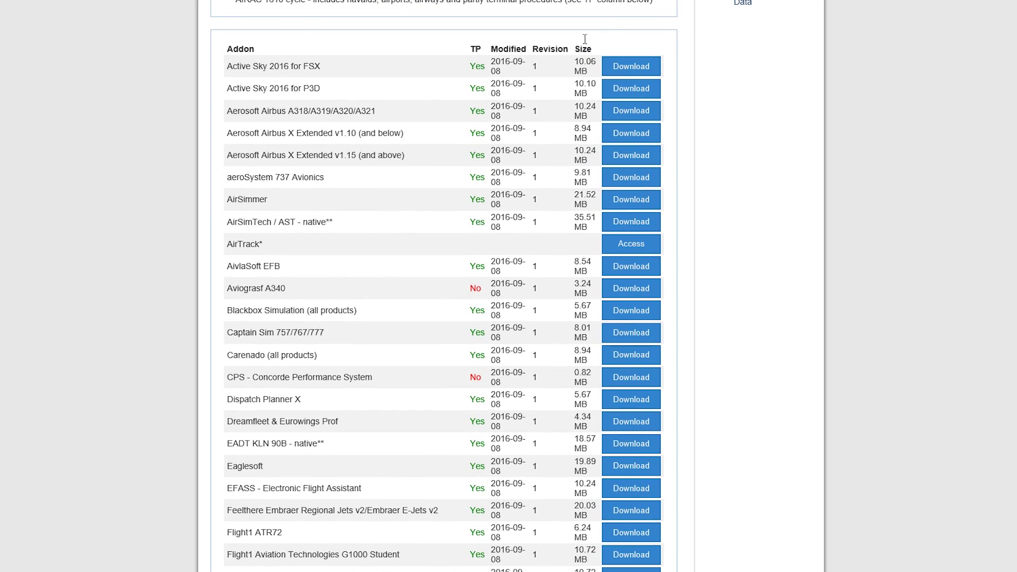
pyautogui.scroll(-3, 627, 339)
pyautogui.scroll(5, 627, 342)
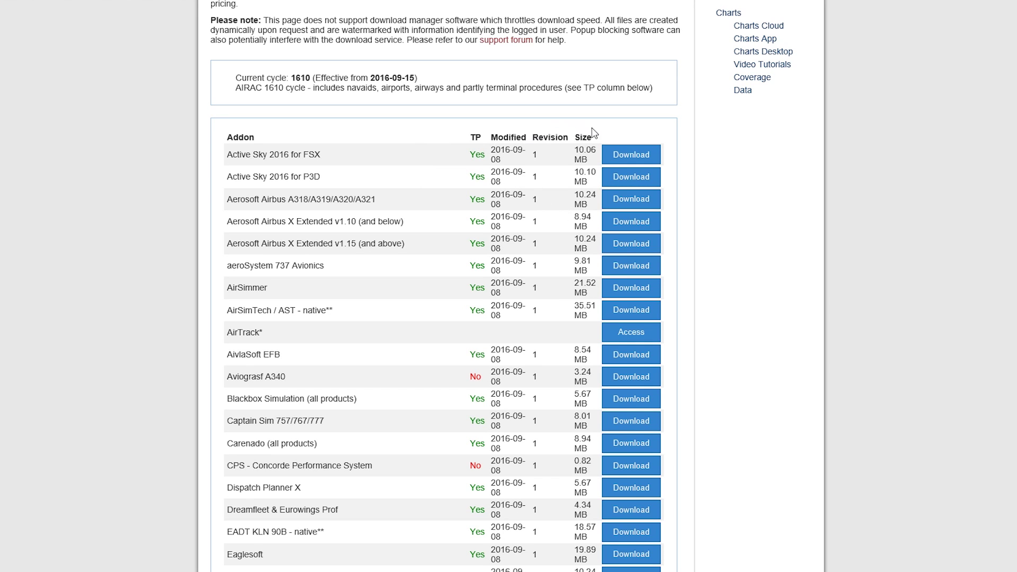
pyautogui.scroll(-13, 643, 199)
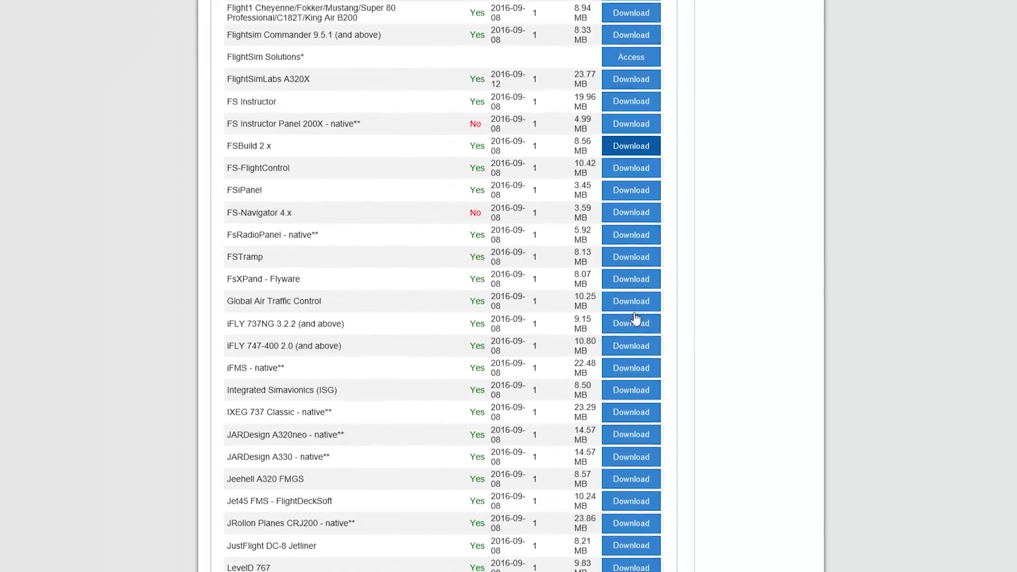
pyautogui.scroll(5, 635, 318)
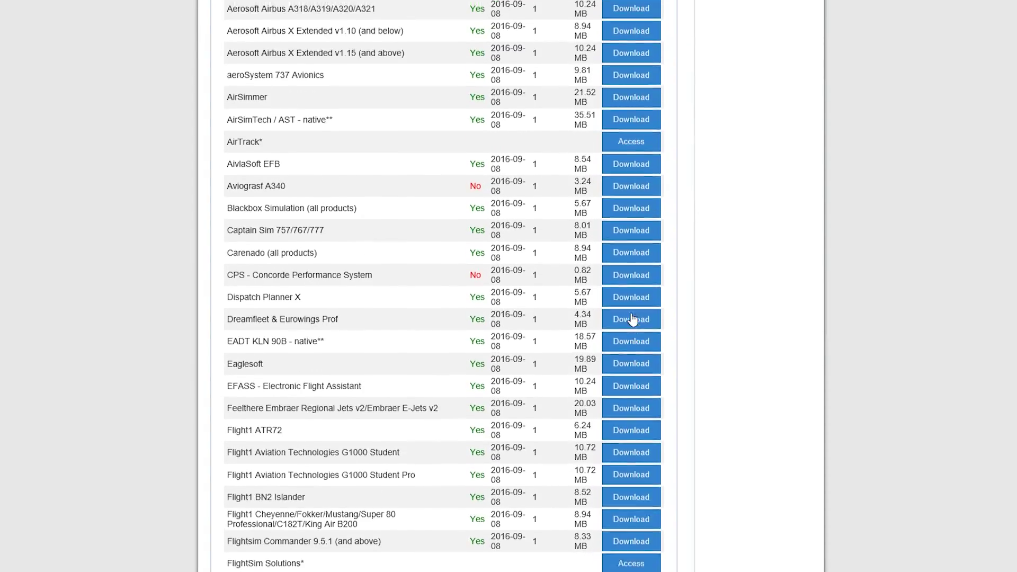
pyautogui.scroll(7, 633, 319)
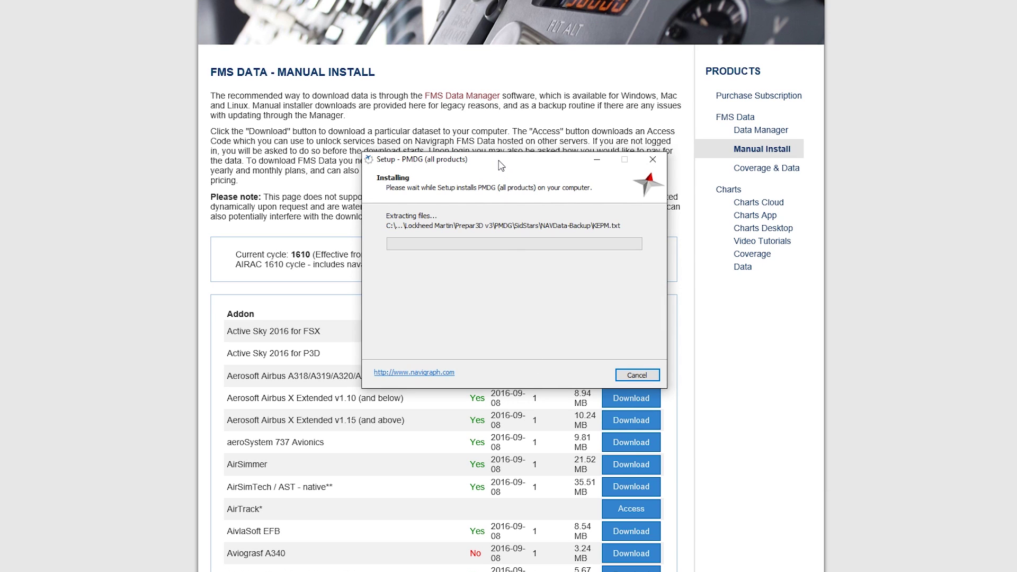
pyautogui.moveTo(500, 166); pyautogui.dragTo(473, 175)
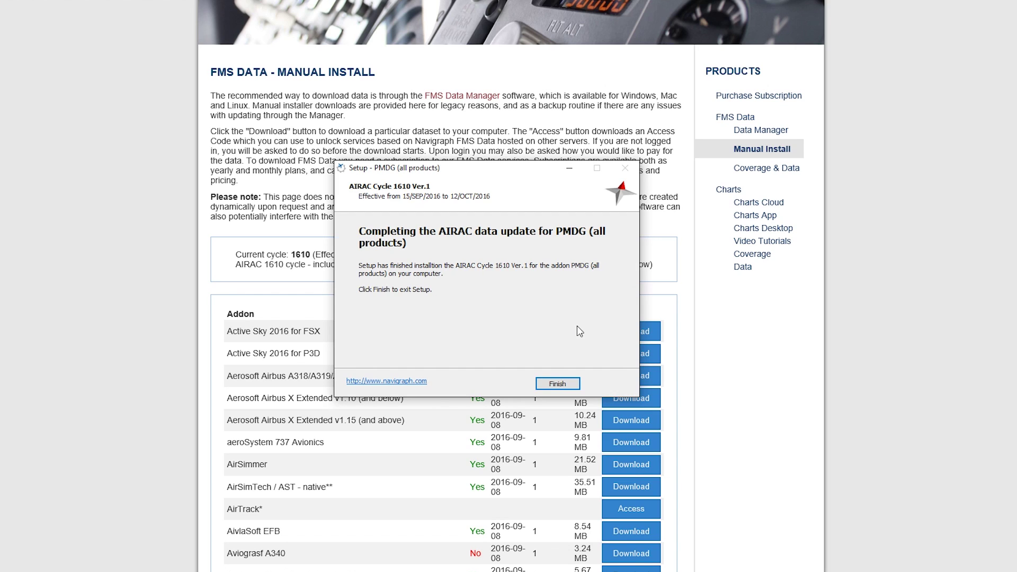
# Step: Finish and close the completed PMDG AIRAC Cycle 1610 setup wizard
pyautogui.click(558, 384)
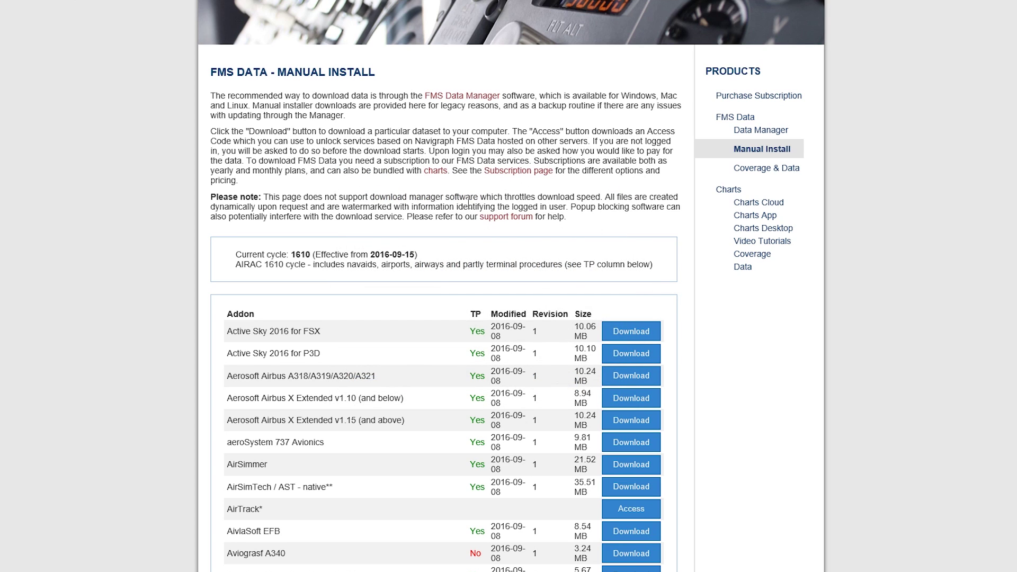